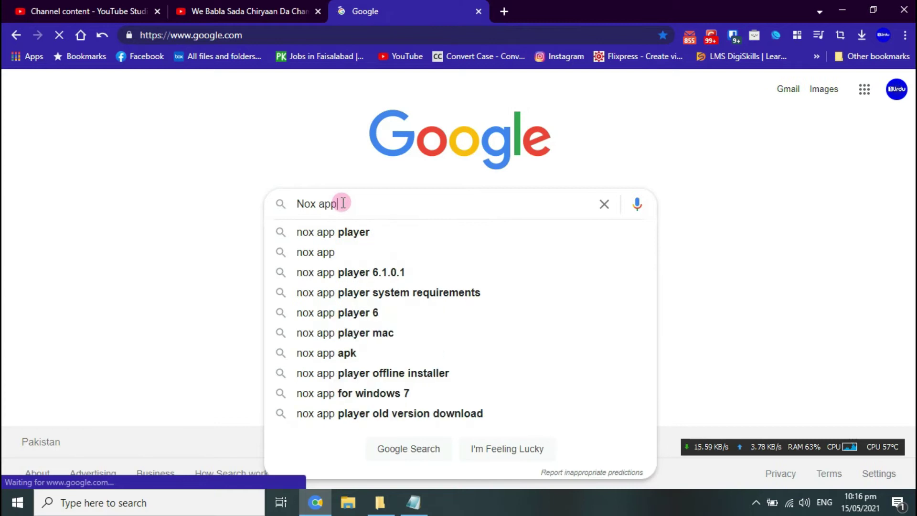
Search Google for nox app player and open the bignox.com NoxPlayer result.
key("Escape")
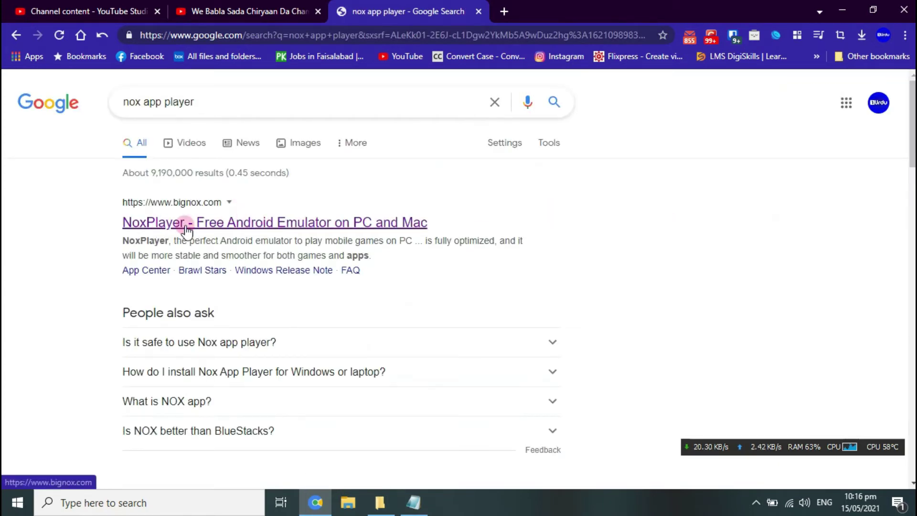
left_click(253, 228)
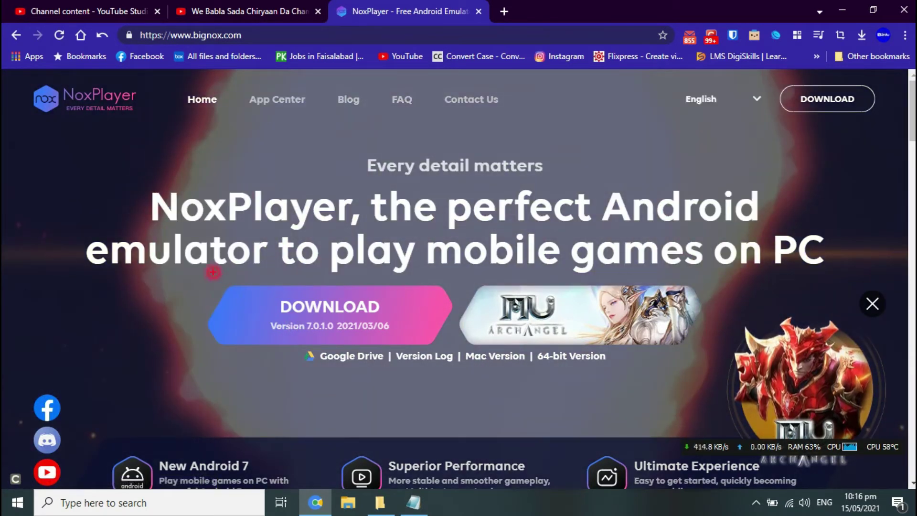
left_click_drag(213, 272, 451, 361)
left_click(111, 372)
type("You can download it is offline")
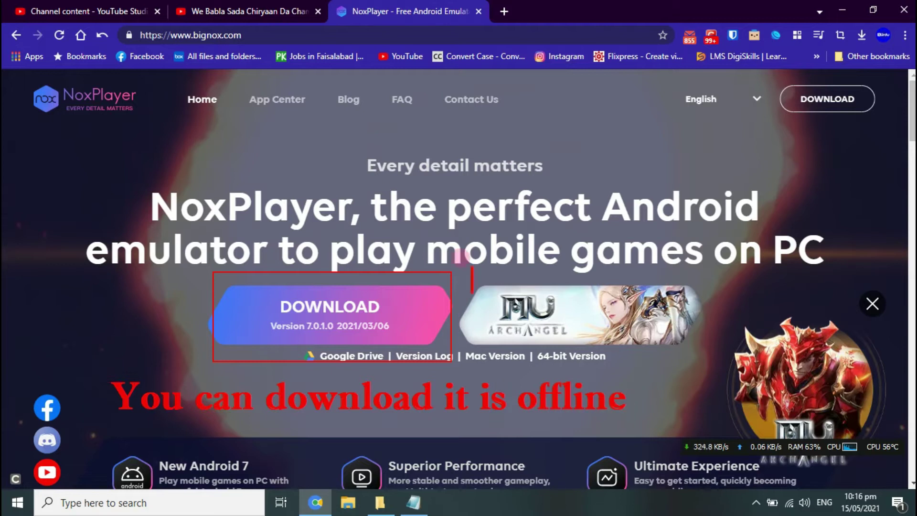
left_click(634, 375)
type("Installer")
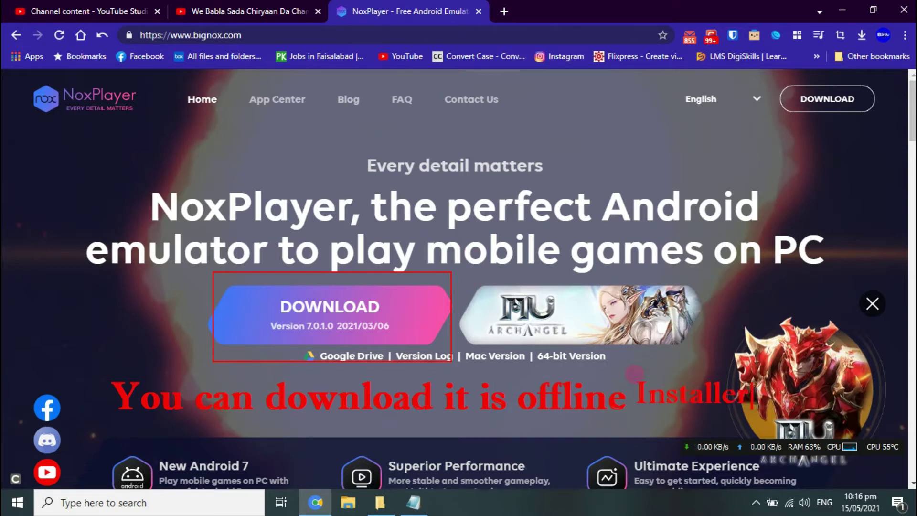
key("Escape")
Request the NoxPlayer 7.0.1.0 installer download and check its file size in the new download dialog.
left_click(340, 322)
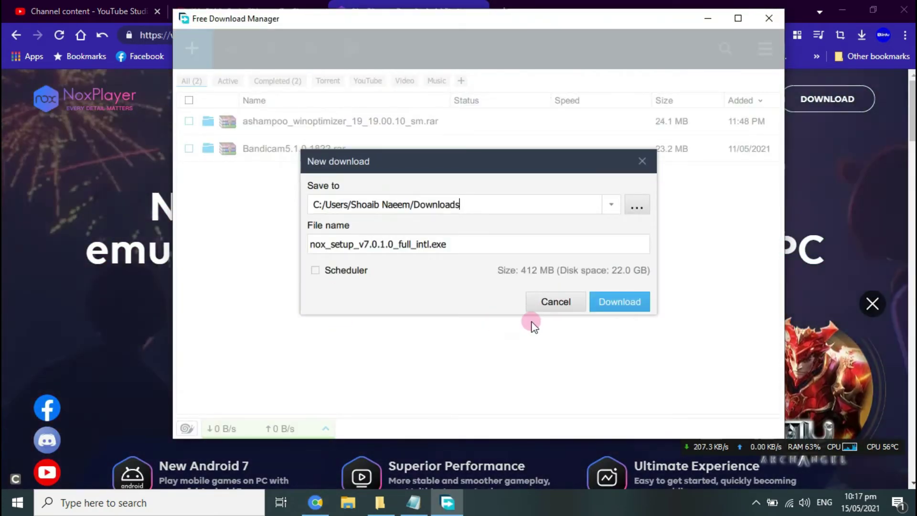
left_click_drag(494, 259, 659, 286)
left_click(177, 321)
type("We have a")
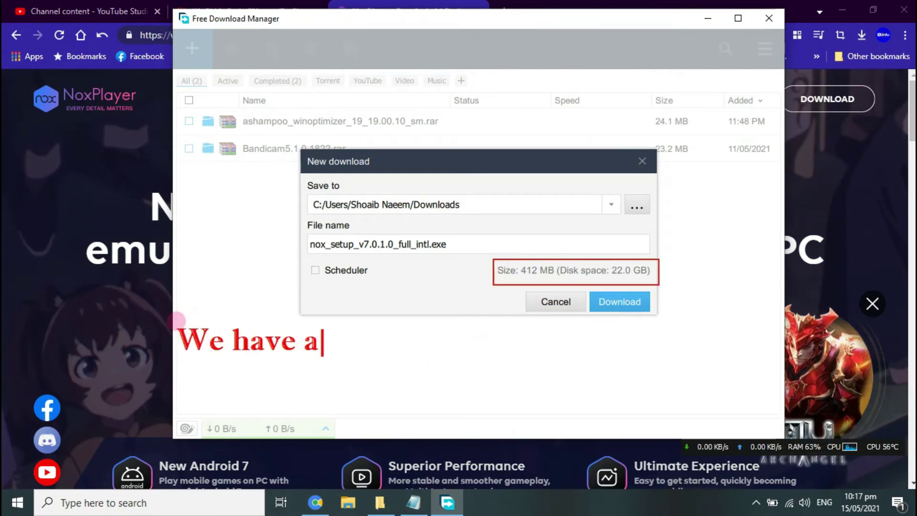
type("lready downloaded it")
left_click(178, 359)
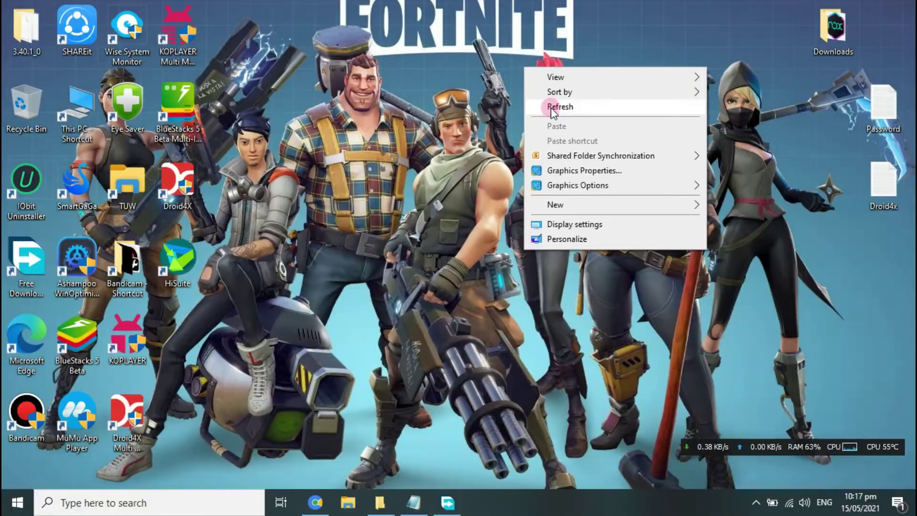
Refresh the desktop and open its Downloads folder.
left_click(551, 107)
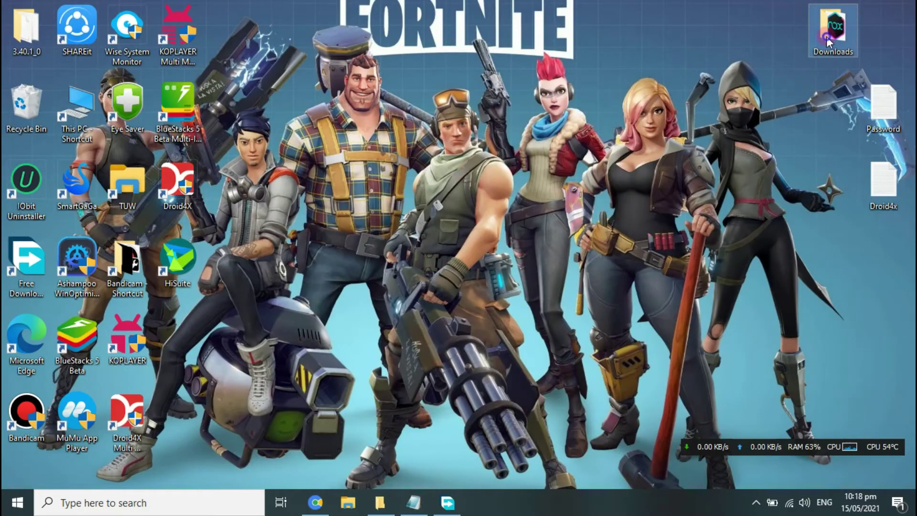
right_click(763, 81)
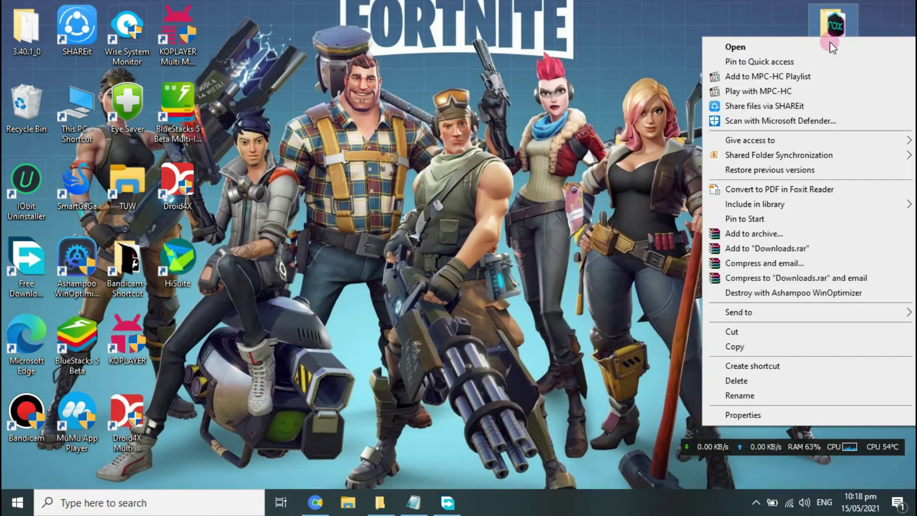
left_click(811, 50)
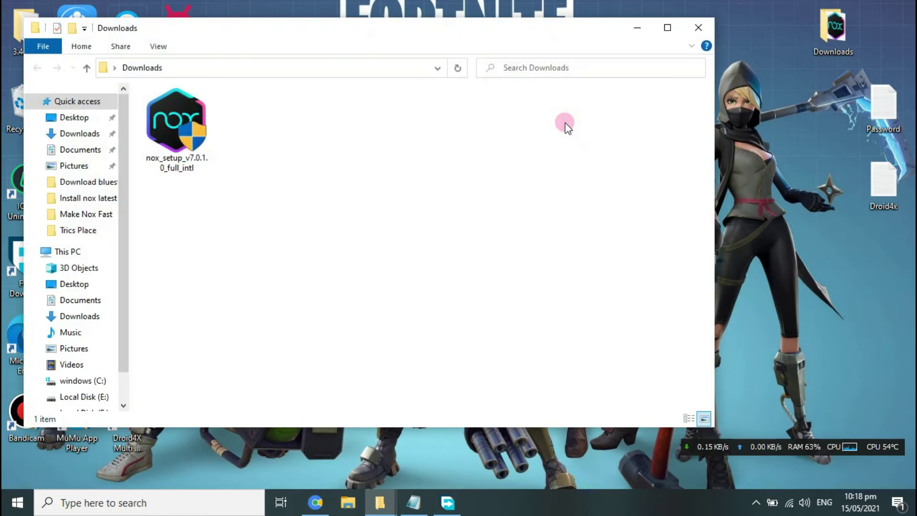
mouse_move(146, 85)
left_mouse_down()
mouse_move(239, 135)
mouse_move(221, 171)
left_mouse_up()
left_click(256, 173)
type("This is Setup")
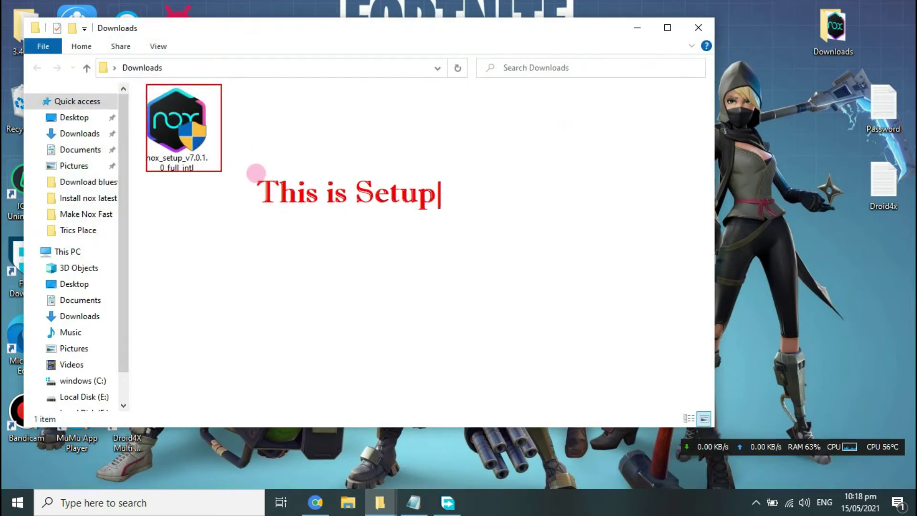
type(" File")
key("Return")
type("it looks like this one")
key("Return")
type("Lets install it...")
key("Return")
type("and Remember dont")
key("Return")
type("Skip S")
key("Escape")
Launch the nox_setup_v7.0.1.0_full_intl installer from the Downloads folder.
left_click(201, 121)
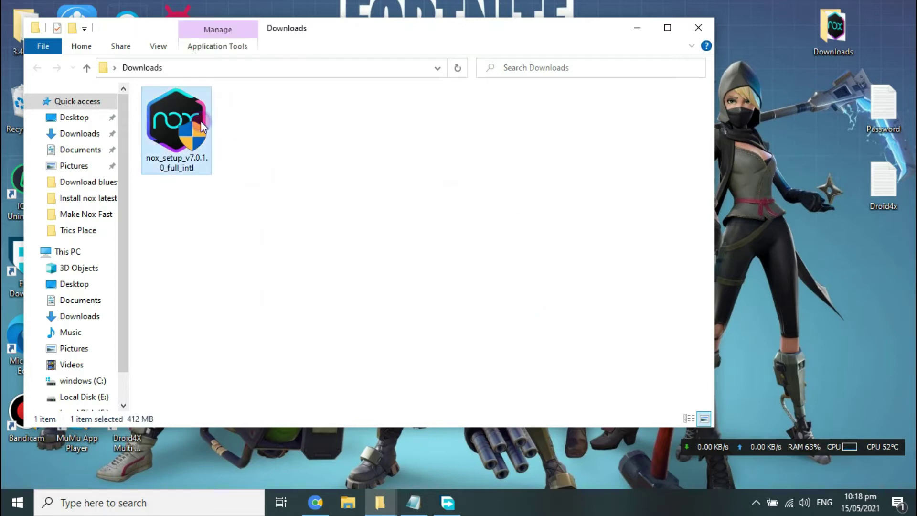
right_click(201, 121)
left_click(233, 91)
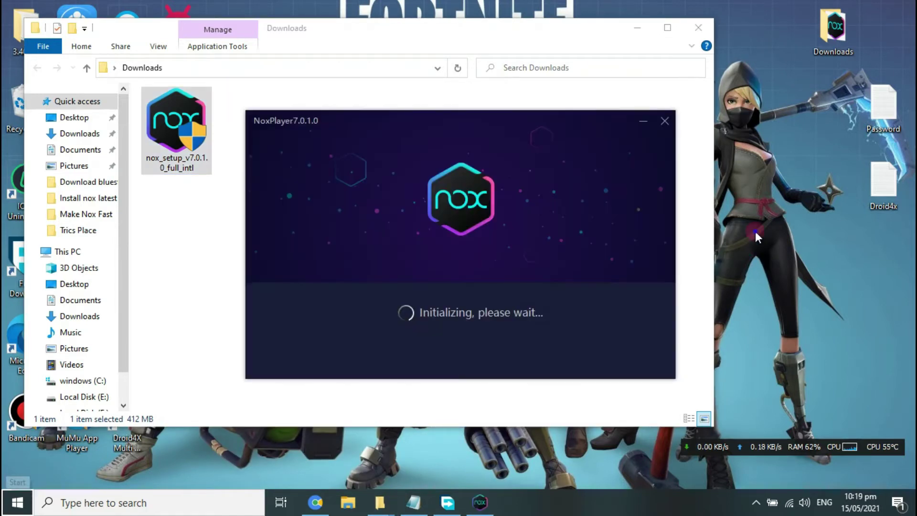
right_click(755, 231)
left_click(772, 271)
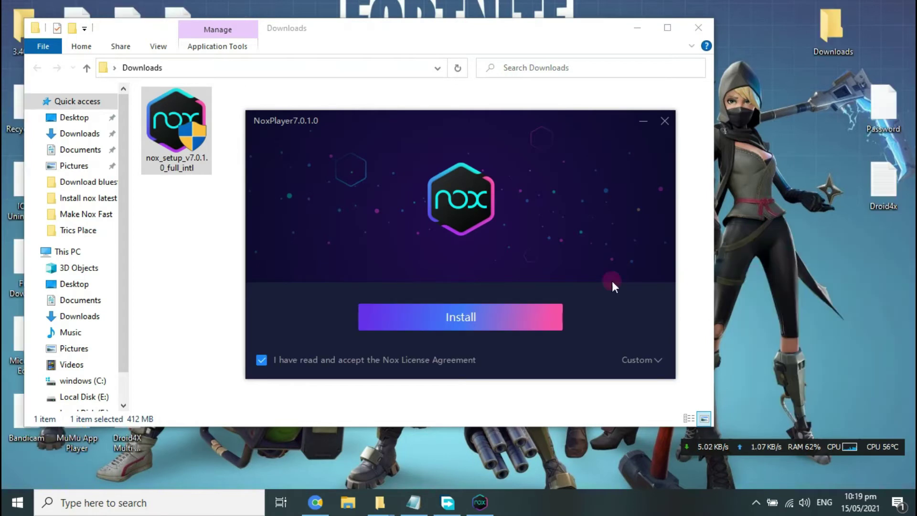
Minimize the Downloads window, reposition the NoxPlayer installer and show its custom installation options.
left_click(637, 27)
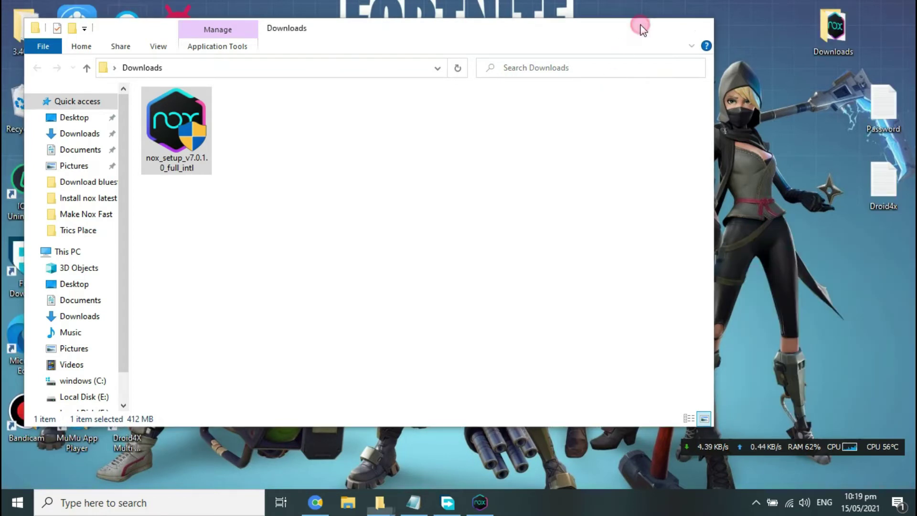
left_click_drag(572, 134, 622, 68)
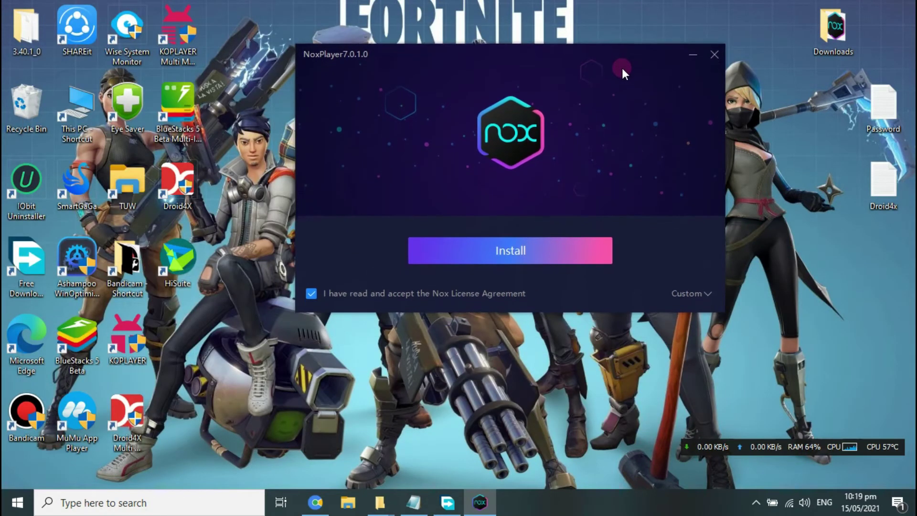
left_click(698, 298)
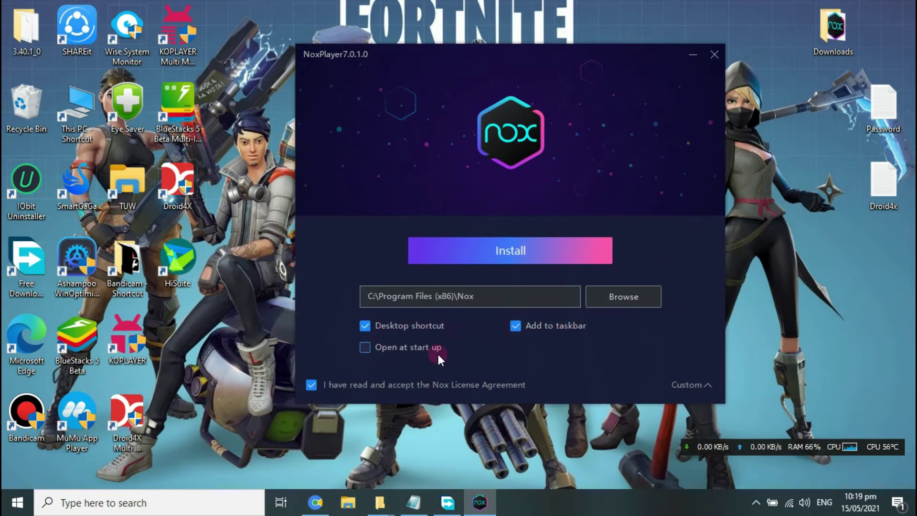
left_click_drag(353, 340, 457, 360)
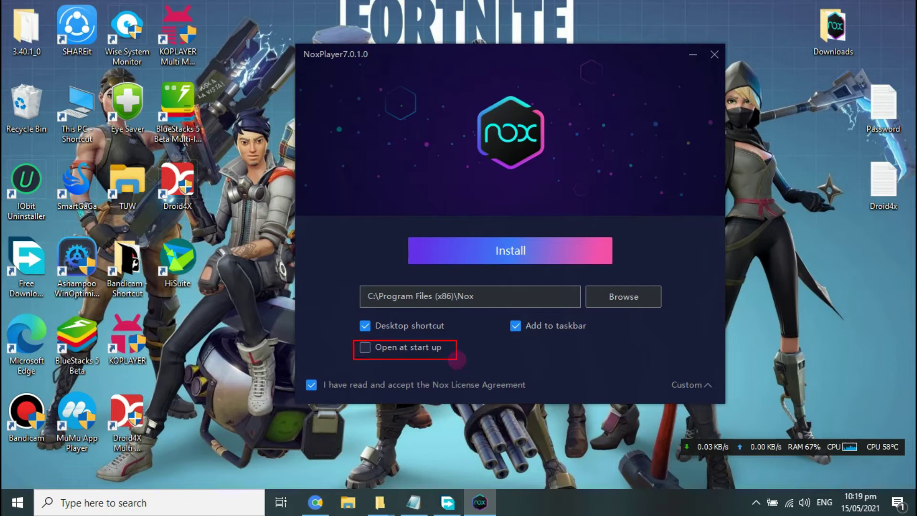
type("Make sure it is not checked!")
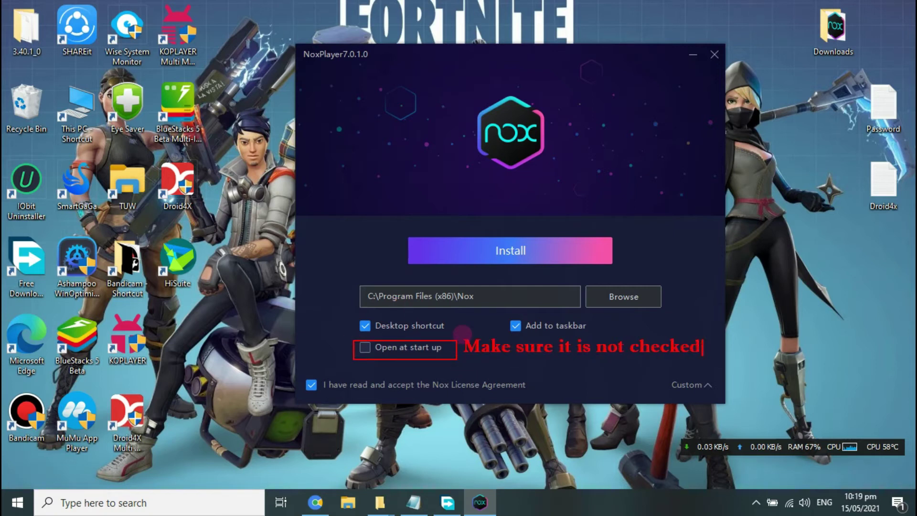
left_click(303, 184)
type("We are installing it in C drive m")
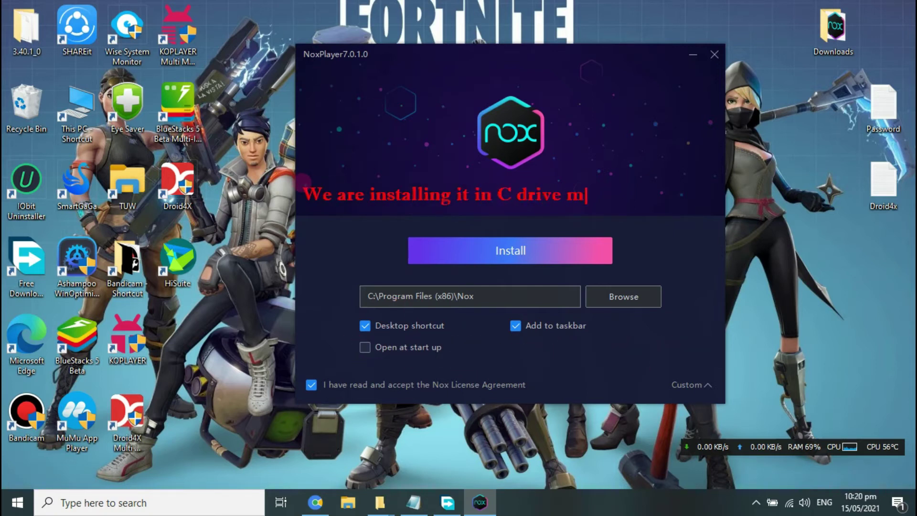
type("ake sure that the drive in which you are installing should have ")
type("at least 7GB")
type("ee Space)")
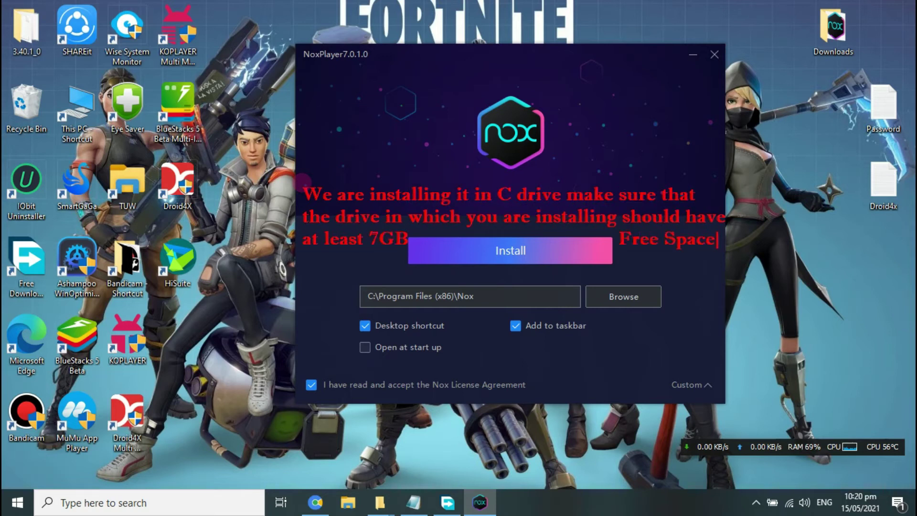
Collapse the custom options and start installing NoxPlayer to C:\Program Files (x86)\Nox.
left_click(691, 384)
left_click(539, 251)
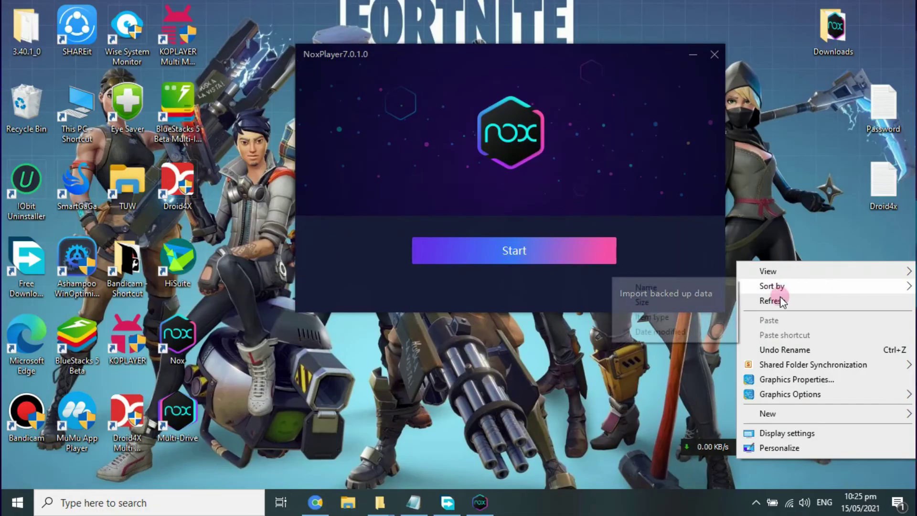
Start NoxPlayer from the finished installer.
left_click(781, 299)
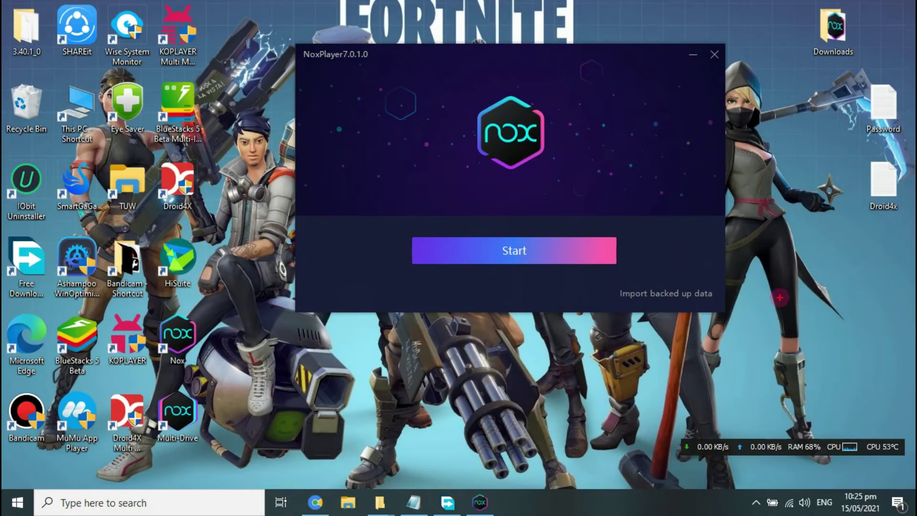
mouse_move(400, 225)
left_mouse_down()
mouse_move(471, 231)
mouse_move(619, 280)
mouse_move(627, 273)
left_mouse_up()
left_click(566, 250)
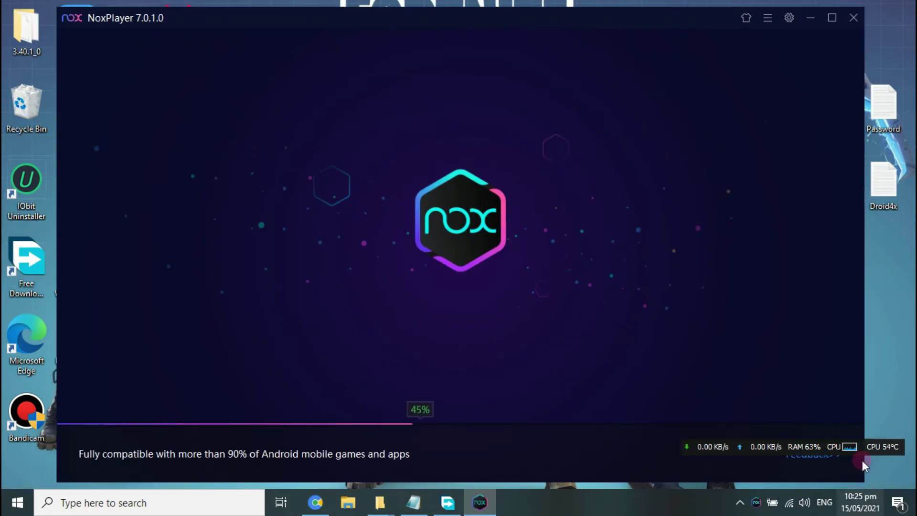
right_click(867, 461)
left_click(869, 312)
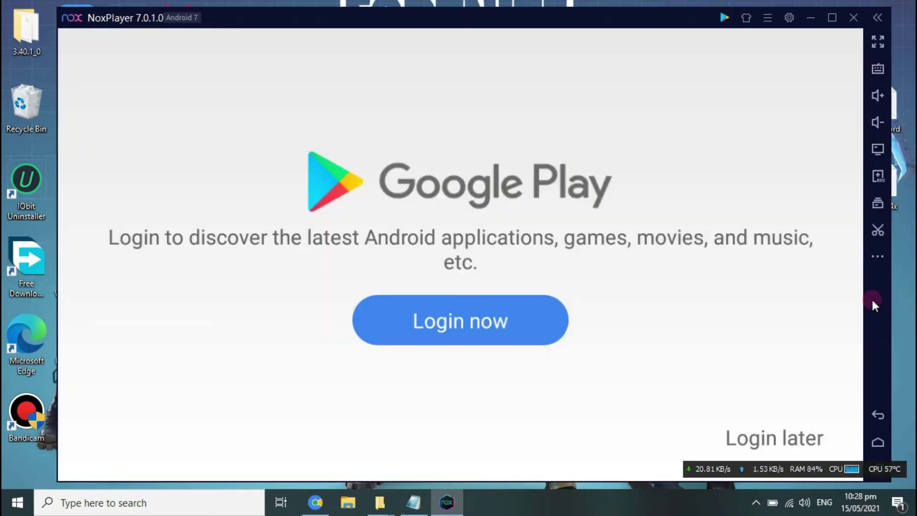
right_click(906, 282)
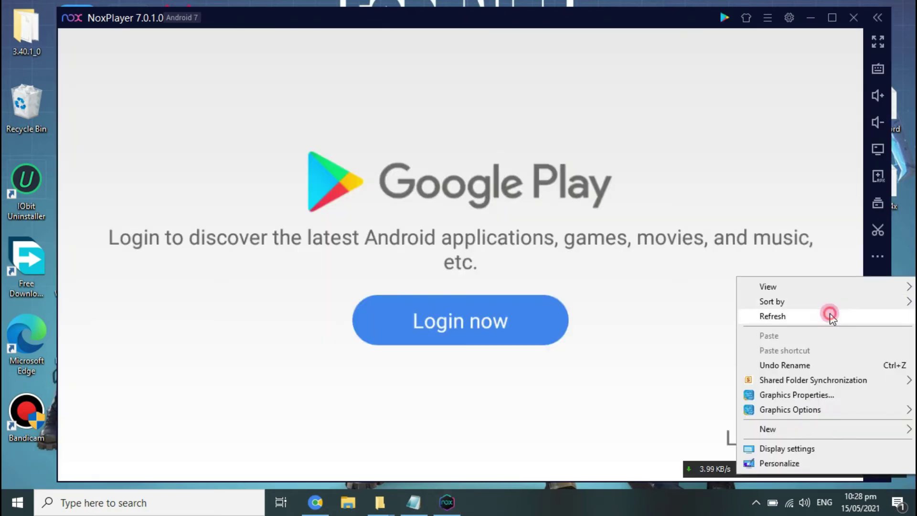
left_click(829, 314)
mouse_move(355, 286)
left_mouse_down()
mouse_move(480, 299)
mouse_move(571, 352)
left_mouse_up()
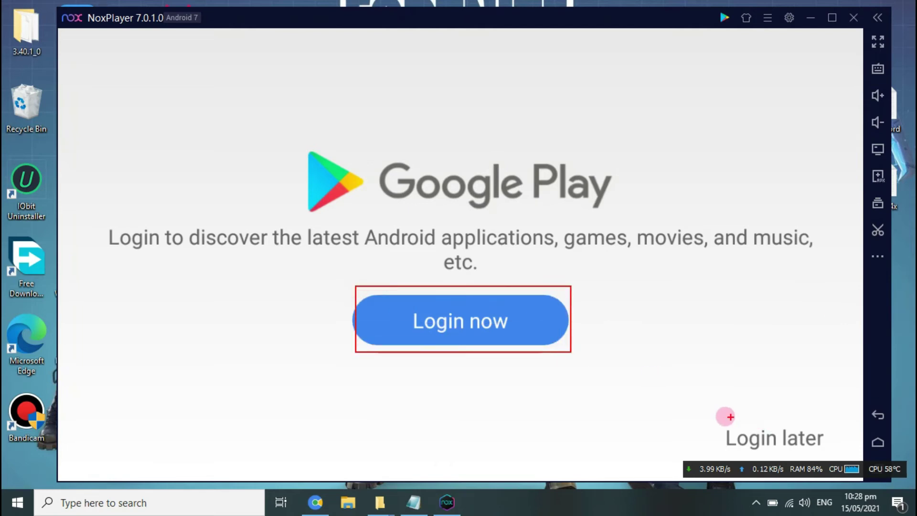
left_click_drag(720, 417, 838, 449)
Postpone the Google Play sign-in with Login later to reach the emulator's home screen.
left_click(796, 437)
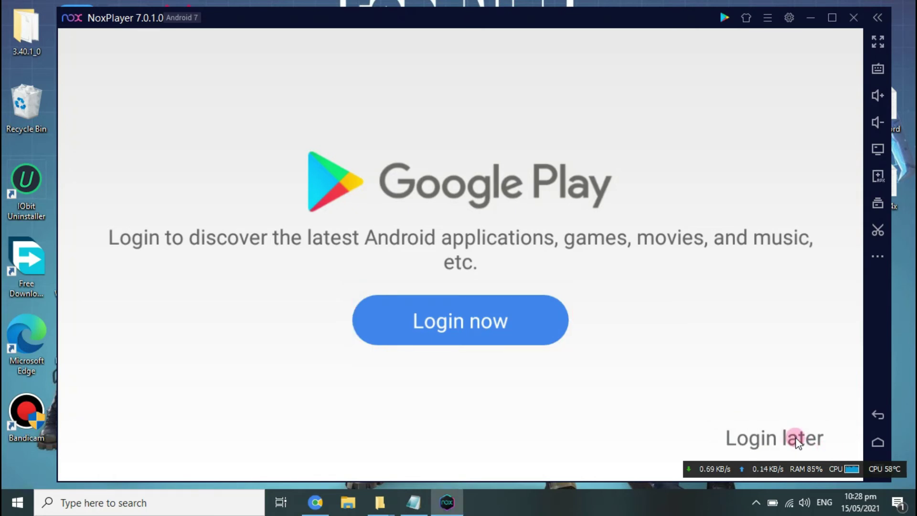
right_click(907, 340)
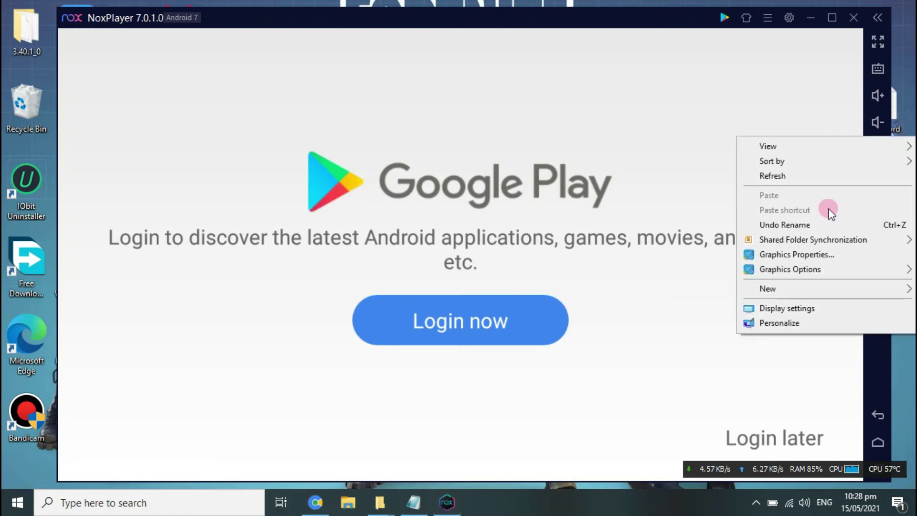
left_click(815, 176)
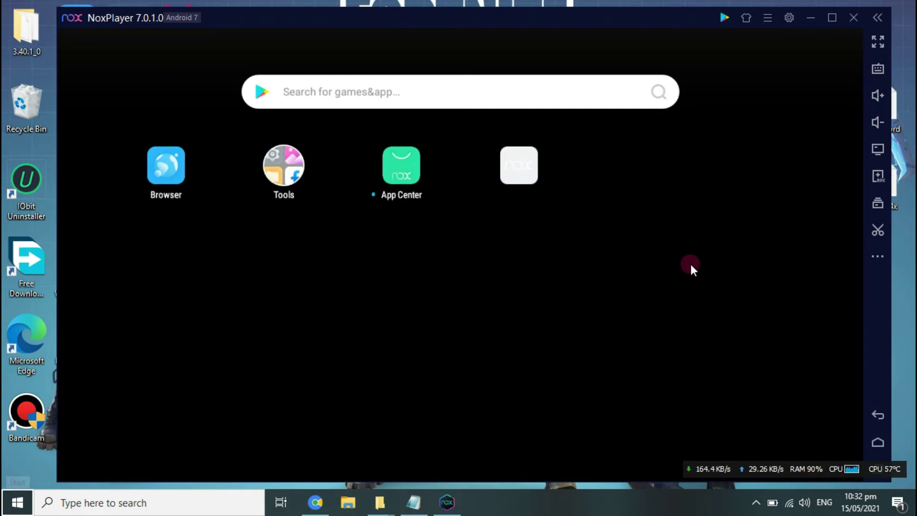
Open the emulator's System settings.
left_click(675, 262)
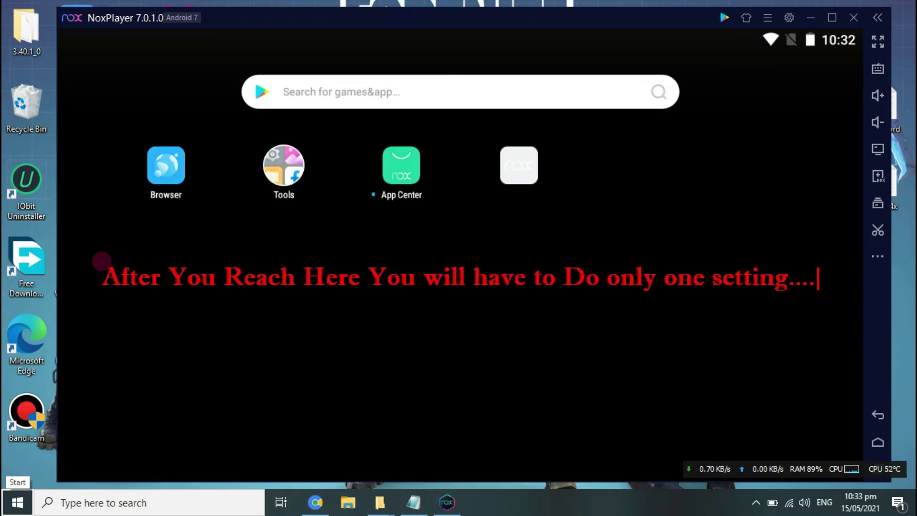
left_click(790, 18)
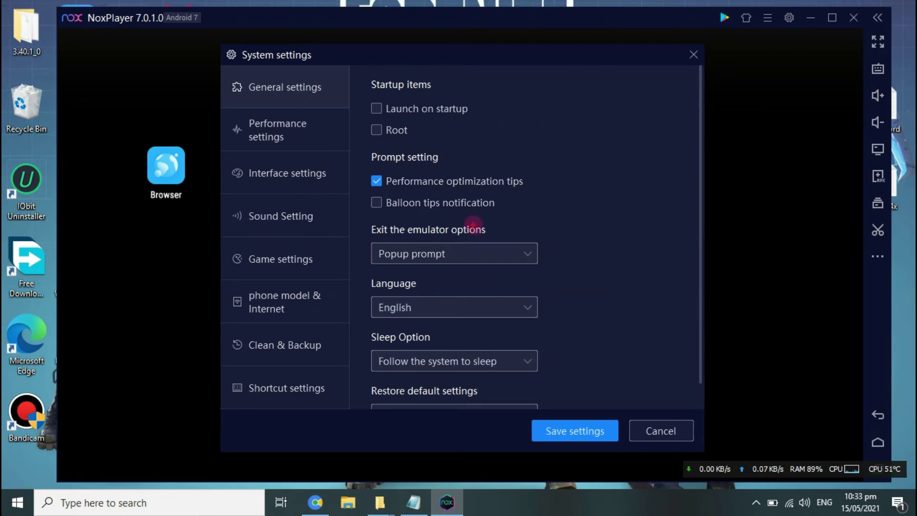
left_click_drag(365, 121, 434, 140)
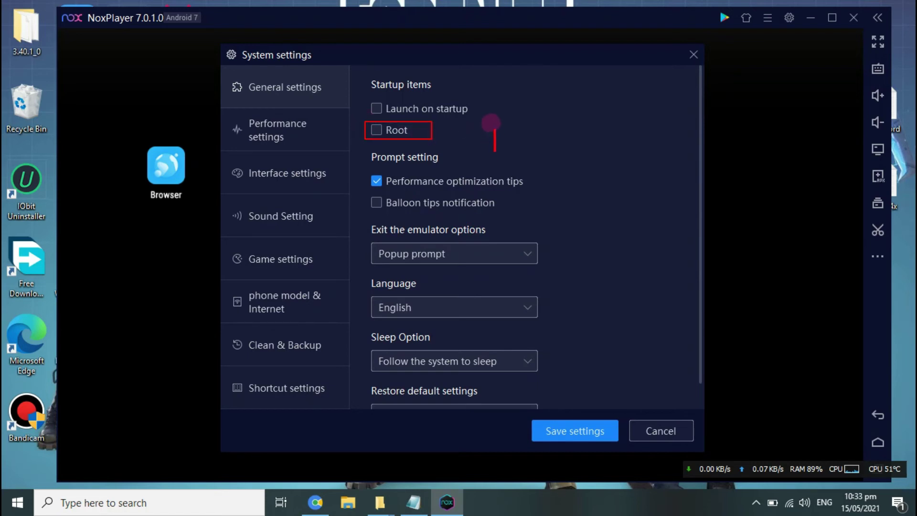
type("Make Sure this bo")
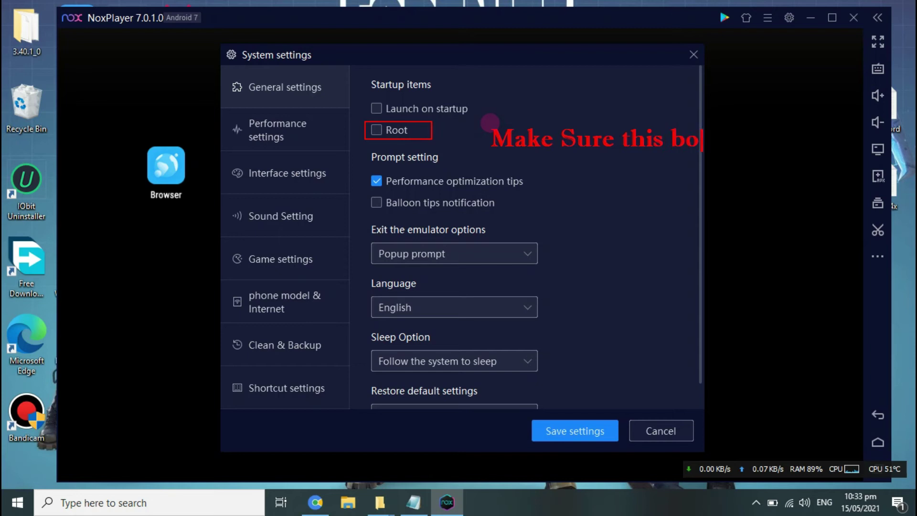
type("u")
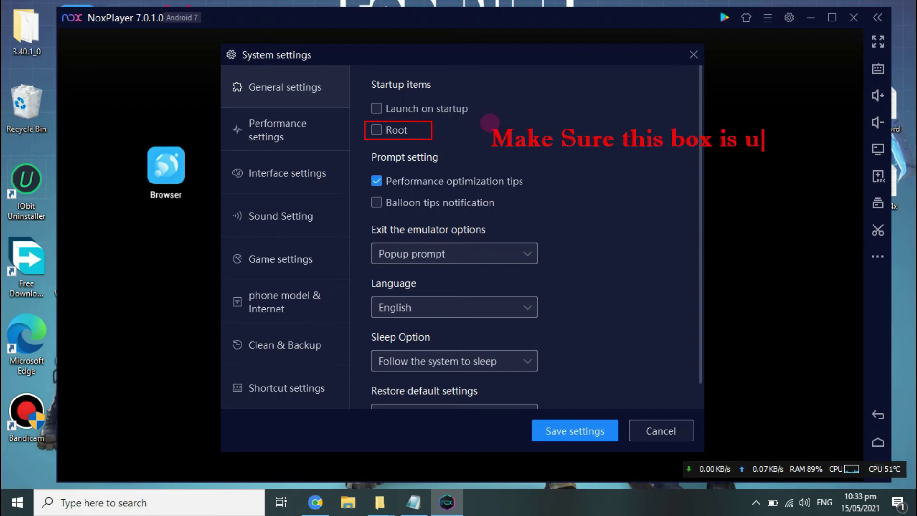
key("BackSpace")
type("che")
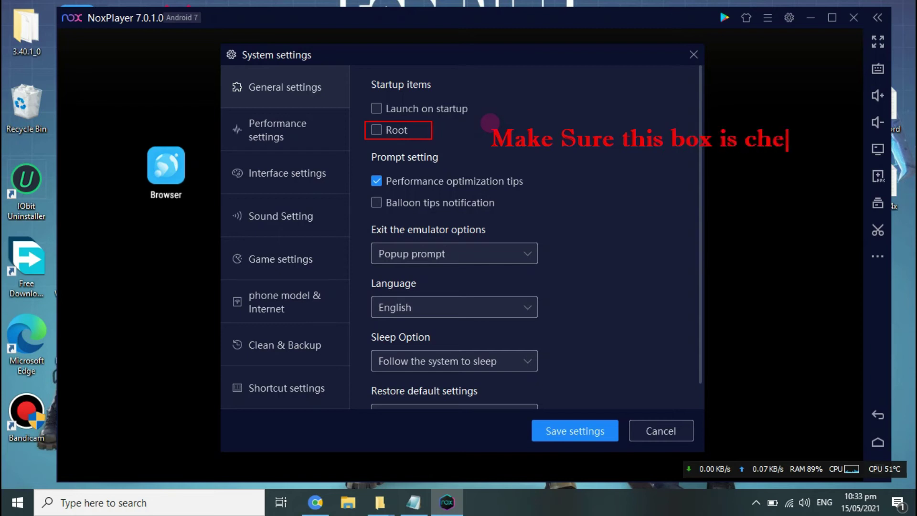
key("BackSpace")
key("BackSpace")
key("BackSpace")
type("unch")
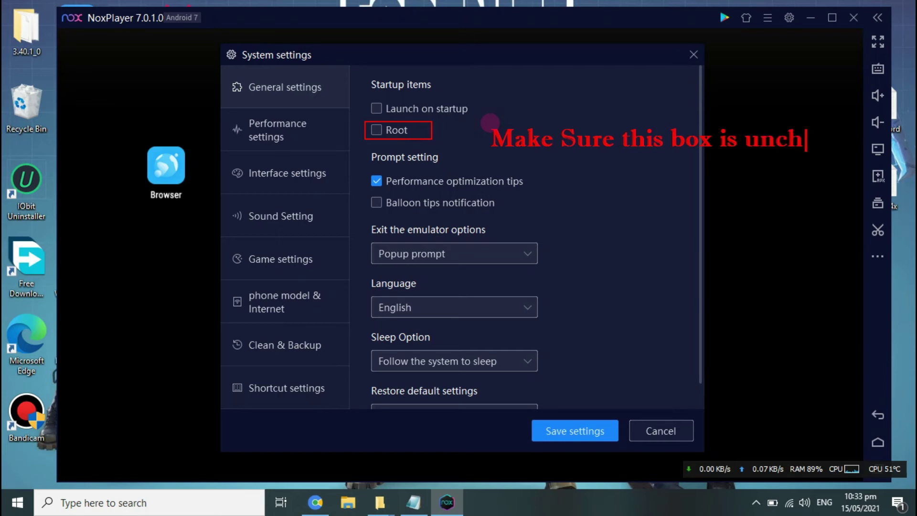
key("BackSpace")
type("cked")
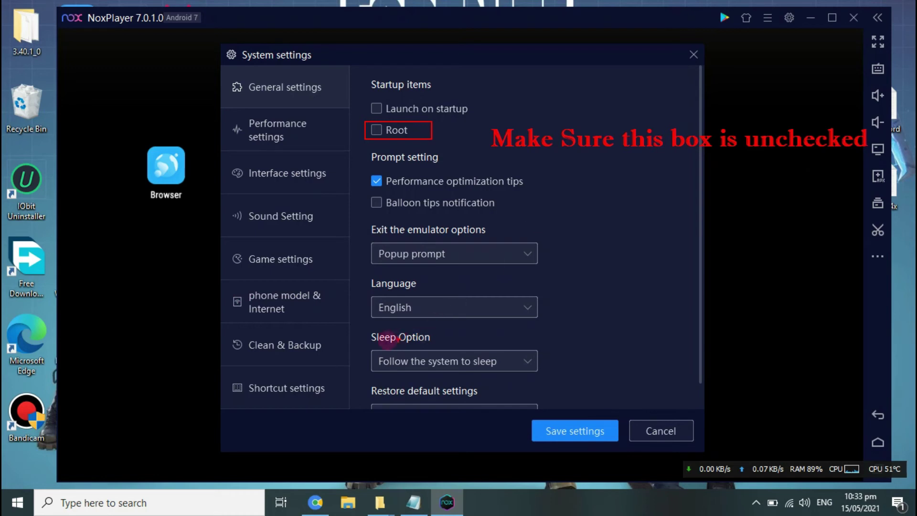
mouse_move(365, 327)
left_mouse_down()
mouse_move(505, 377)
mouse_move(577, 382)
mouse_move(636, 304)
left_mouse_up()
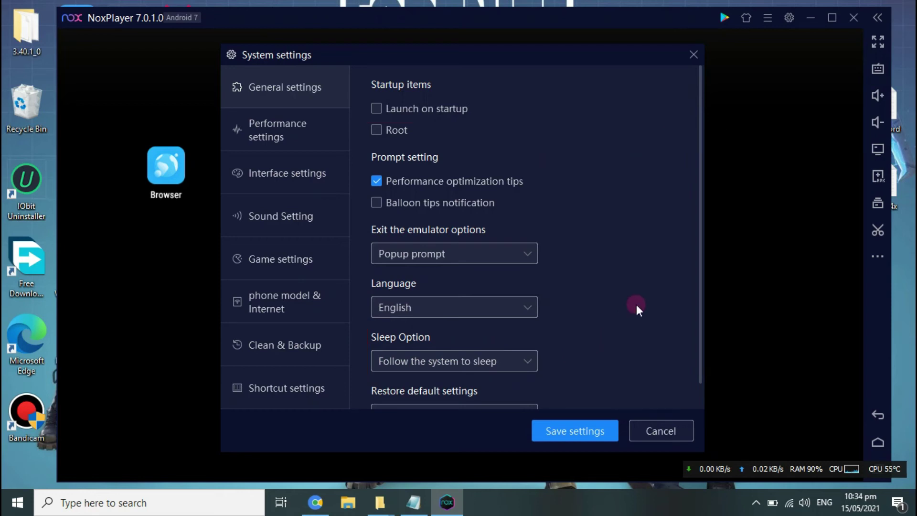
Show the emulator's Performance settings with the graphics rendering mode options.
left_click(286, 122)
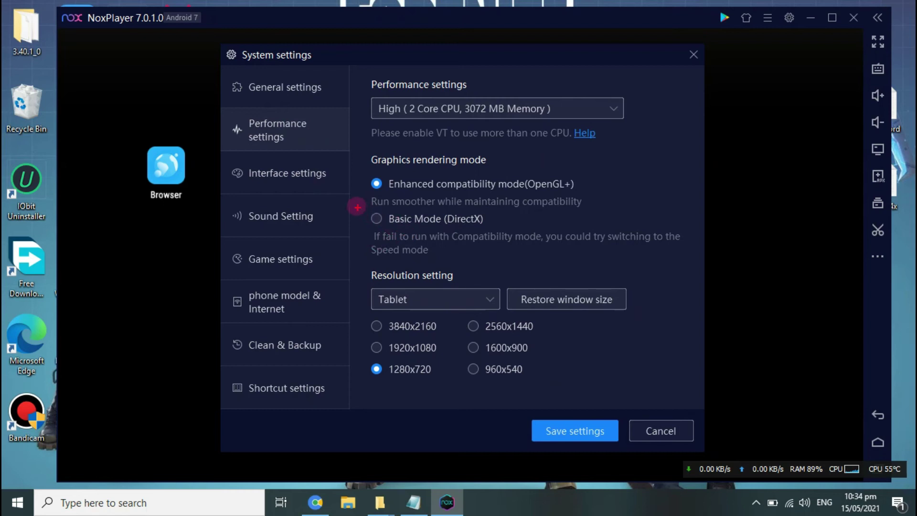
left_click_drag(357, 206, 494, 229)
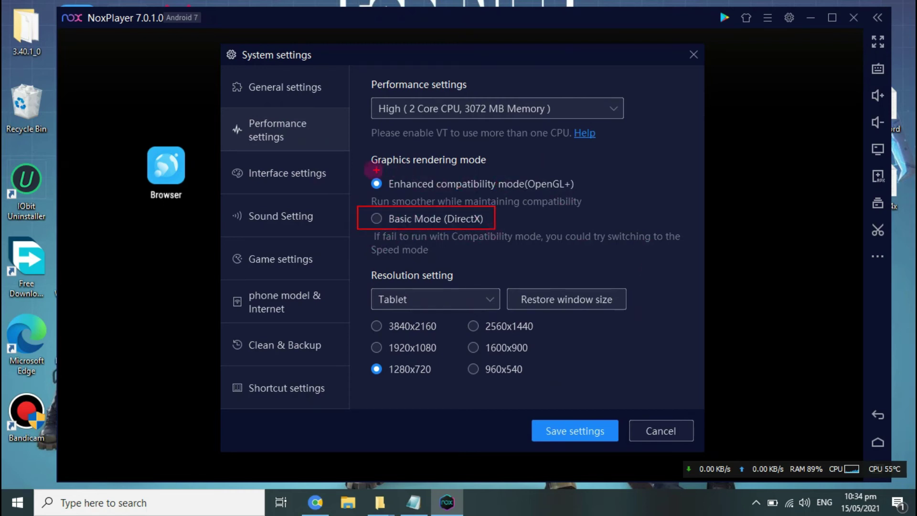
mouse_move(363, 171)
left_mouse_down()
mouse_move(584, 206)
mouse_move(582, 196)
left_mouse_up()
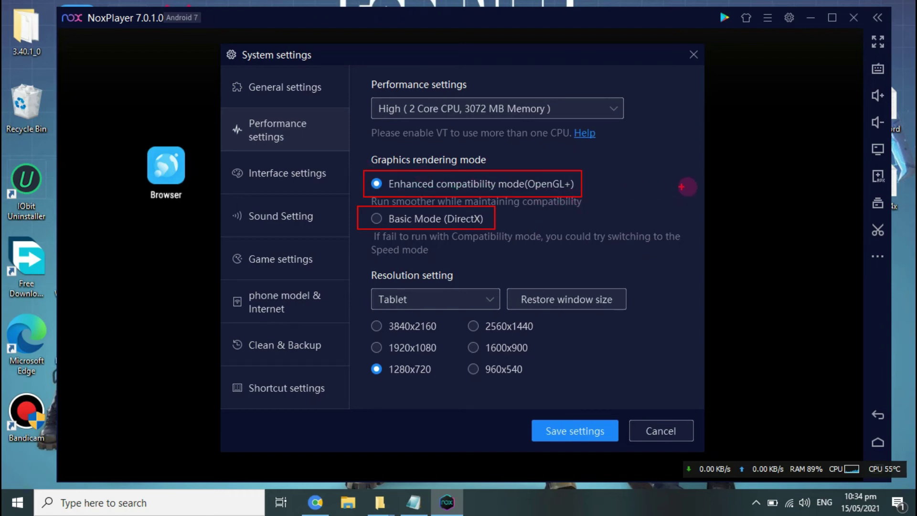
left_click(604, 180)
type("If You ha")
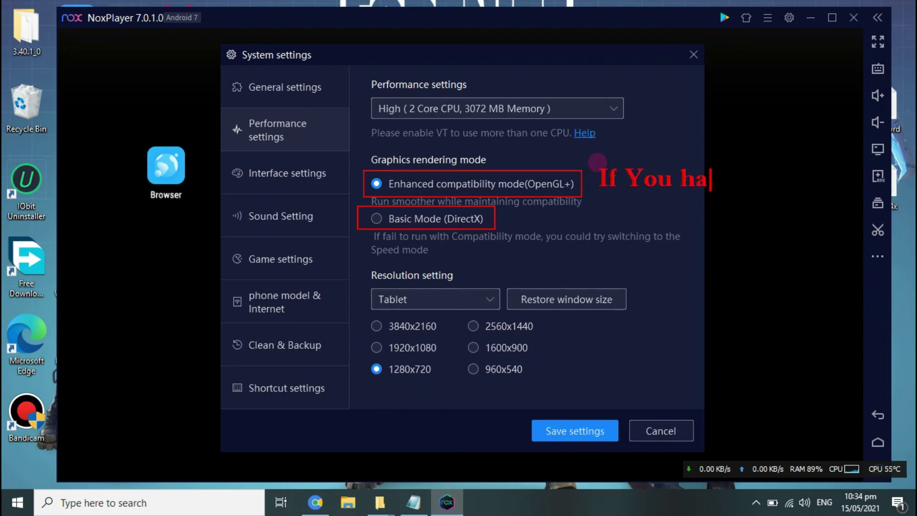
type("ve High")
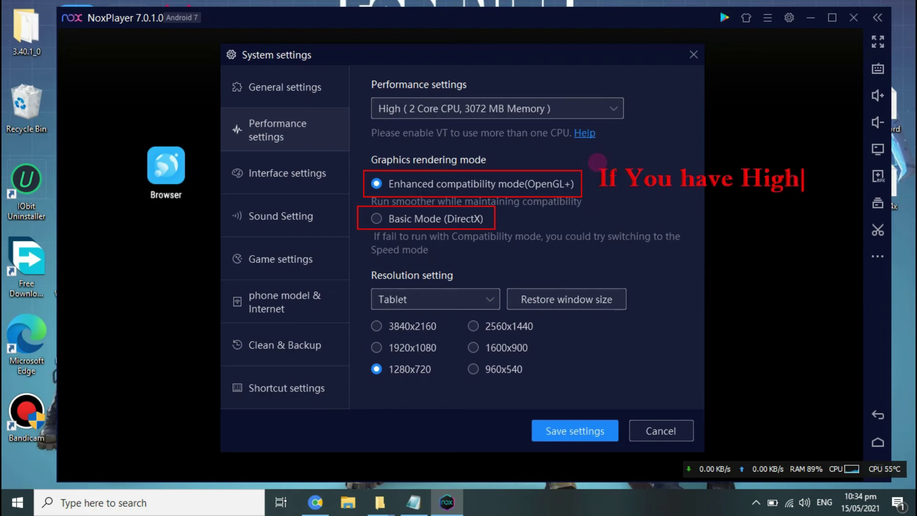
type(" end")
key("BackSpace")
type("nd Pc t")
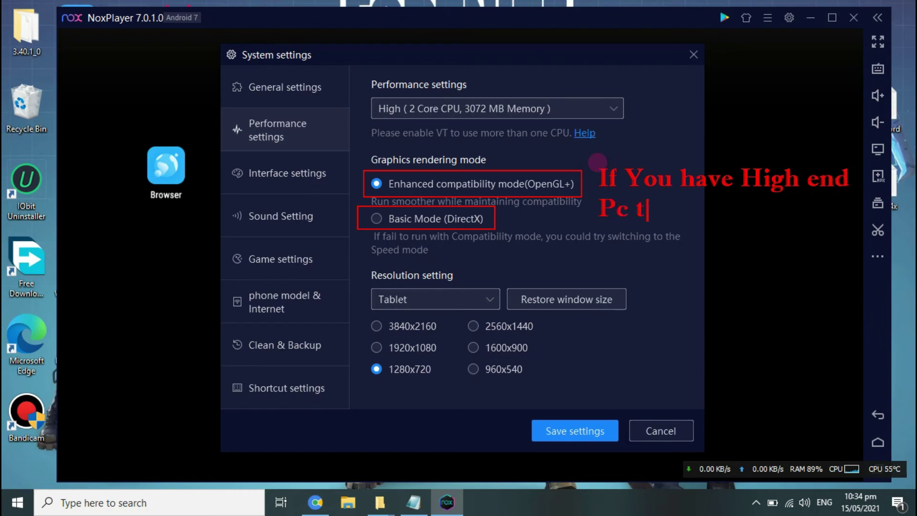
type("hen Sel")
type("ct")
key("BackSpace")
type("ect this")
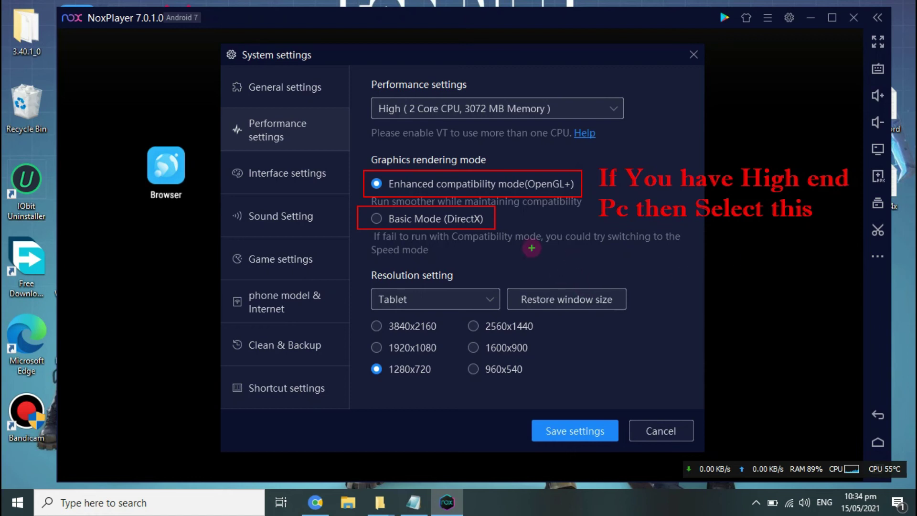
left_click_drag(498, 229, 585, 264)
left_click(593, 252)
type("Othere wise")
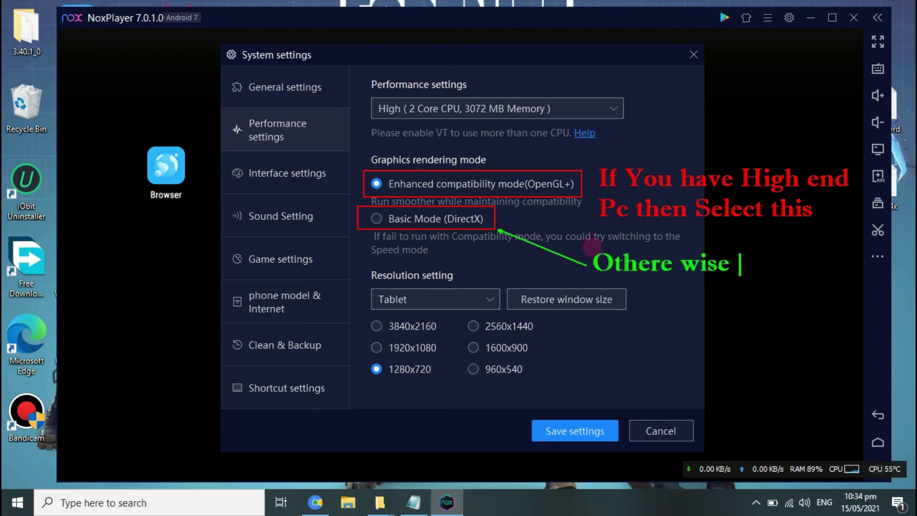
type(" For Low")
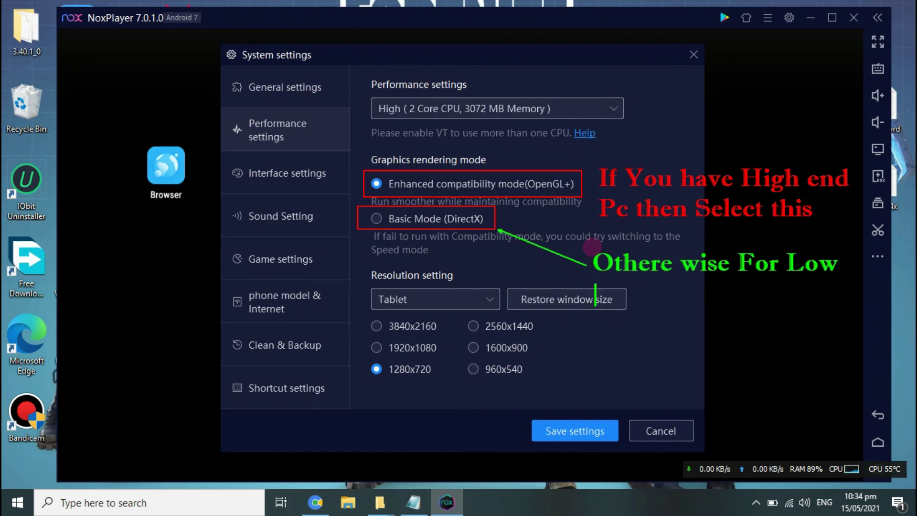
type("End")
type("P")
key("BackSpace")
type("P")
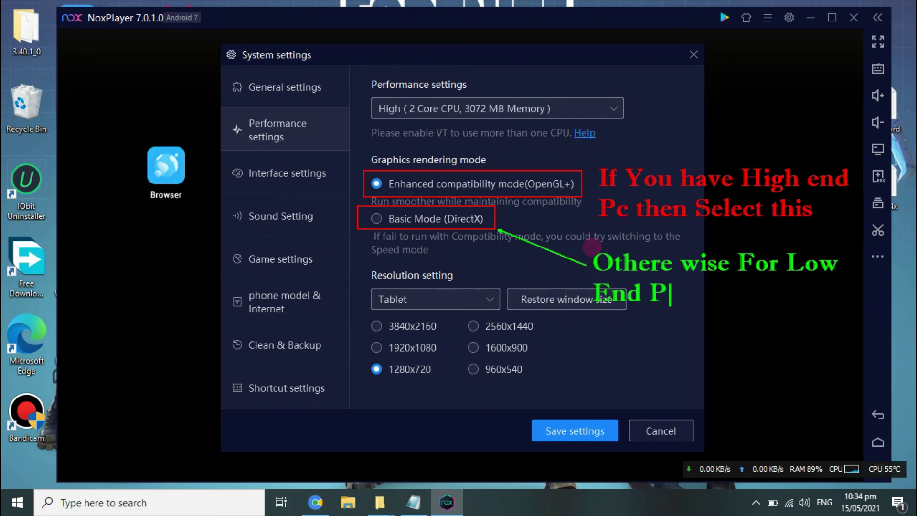
type("c select this")
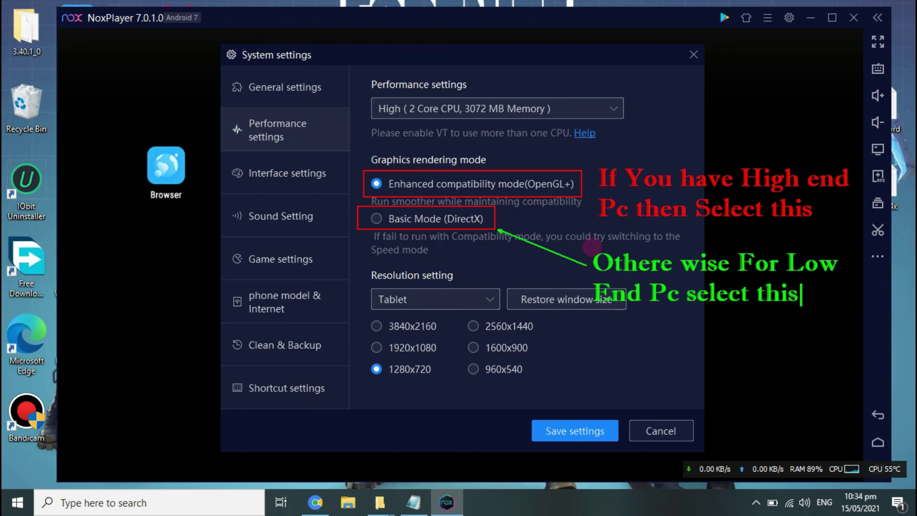
type("And Restart After it You")
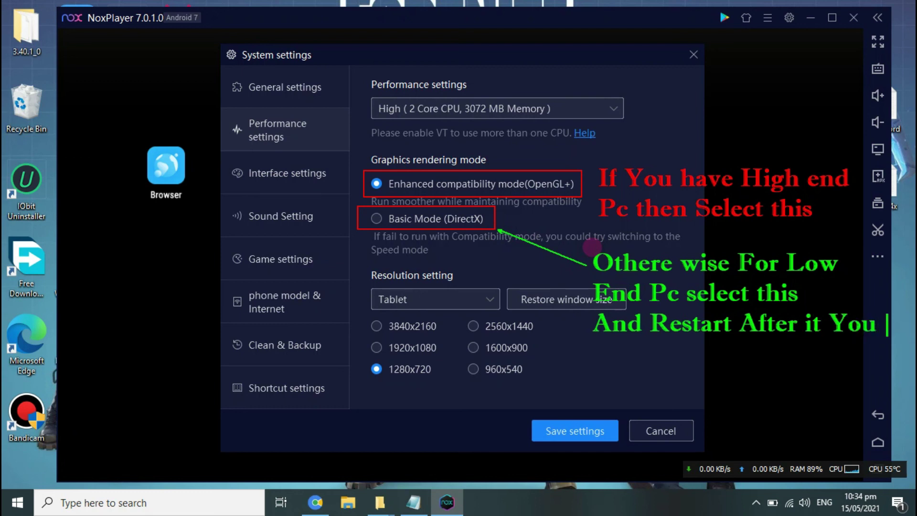
type("Will Get ne")
key("BackSpace")
key("BackSpace")
type("New latest")
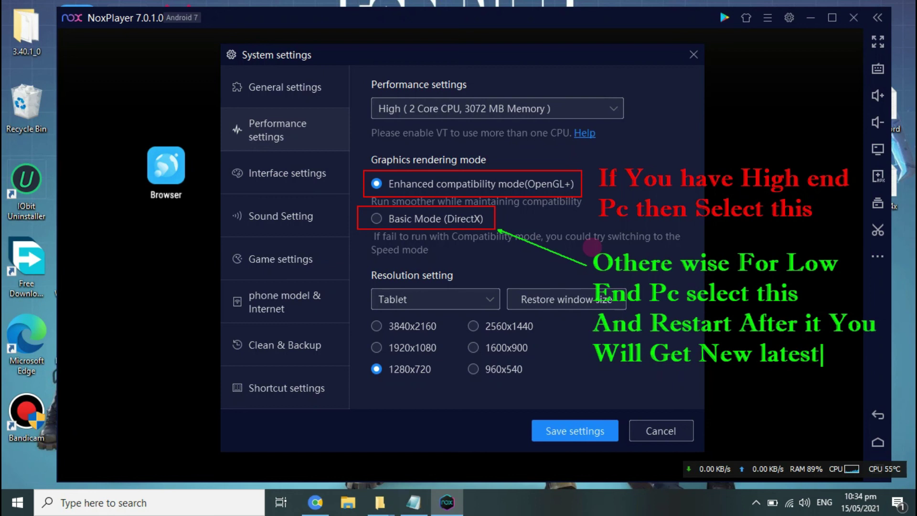
type("Versio")
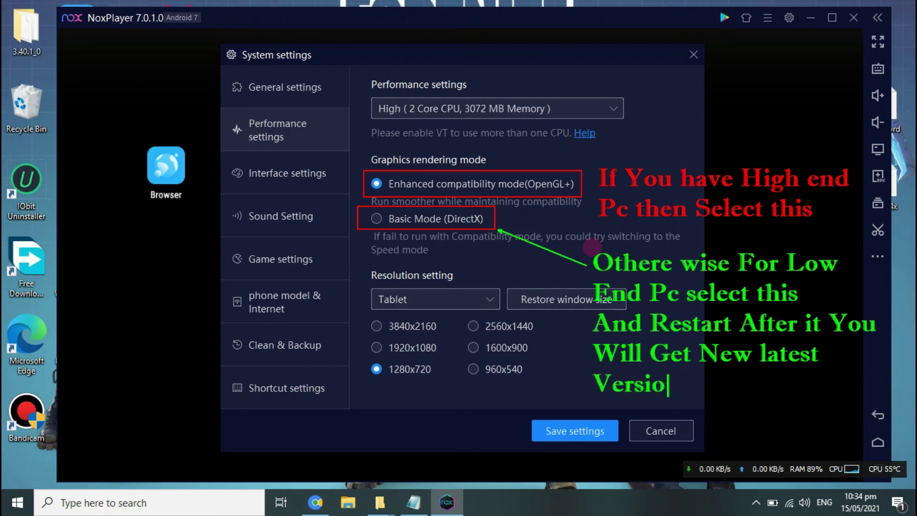
type("n of Nox")
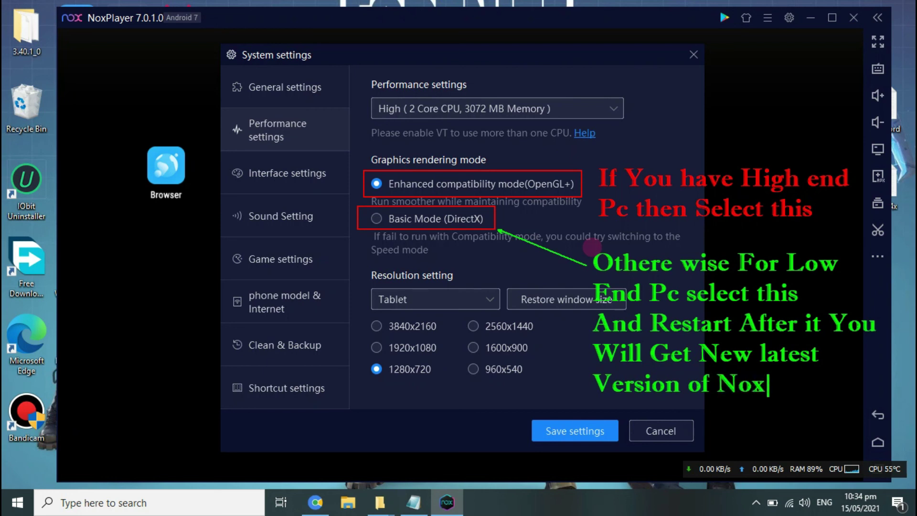